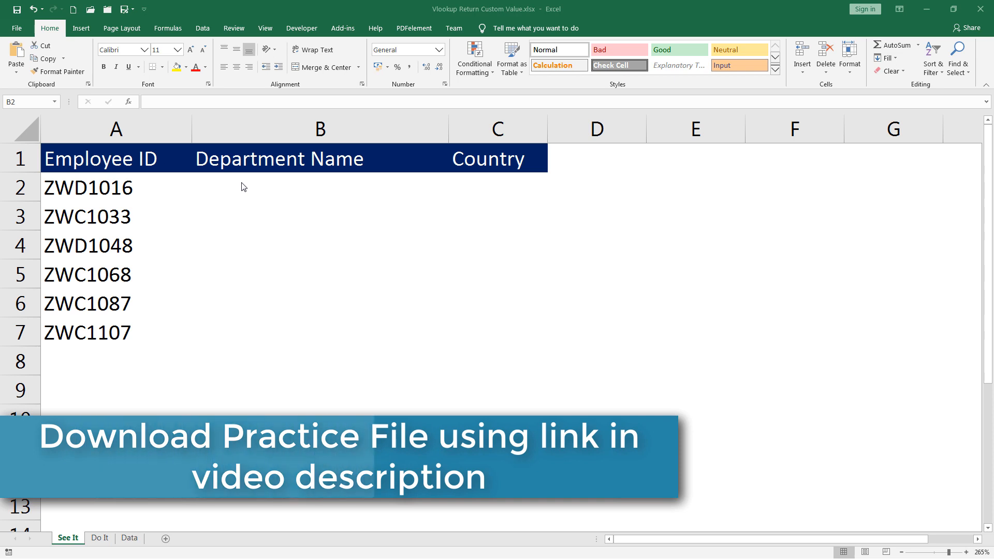
Enter =VLOOKUP(A2, Data!A:E, 5, 0) in B2, which returns #N/A for ZWD1016
click(286, 197)
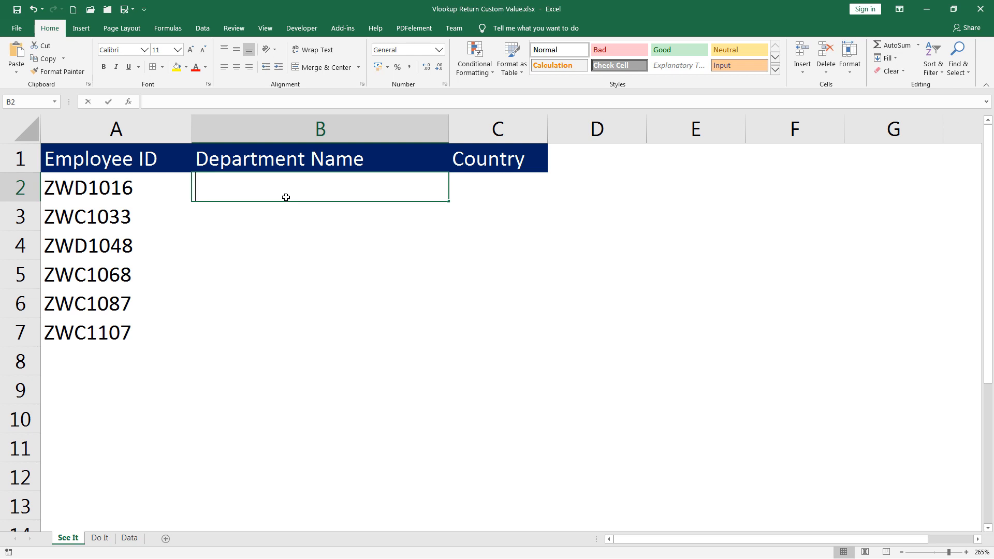
text(=vl)
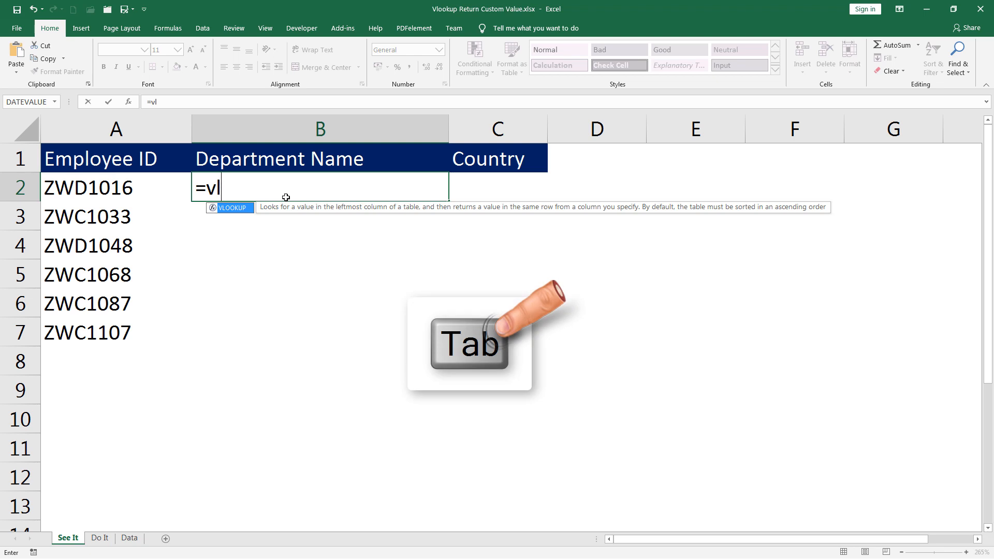
key(Tab)
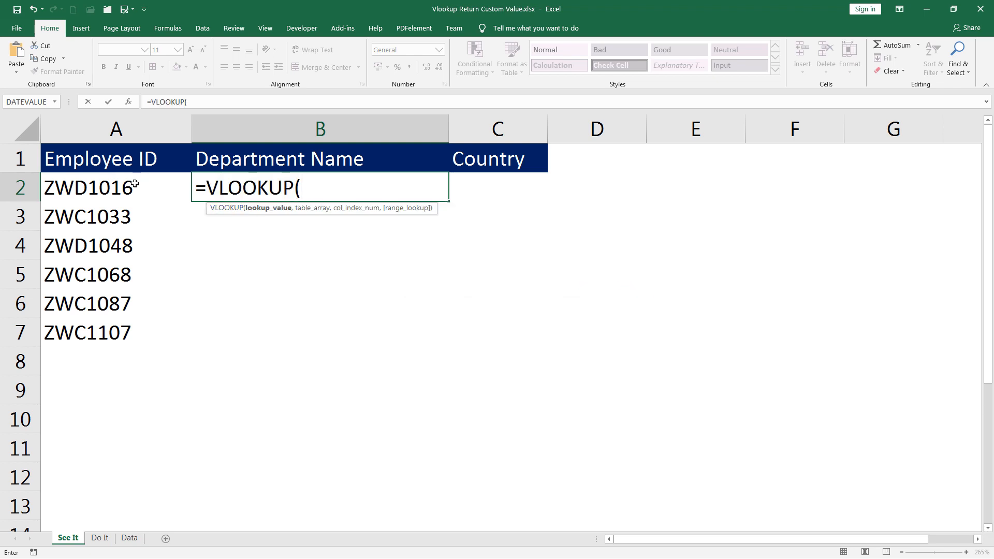
click(135, 183)
text(,)
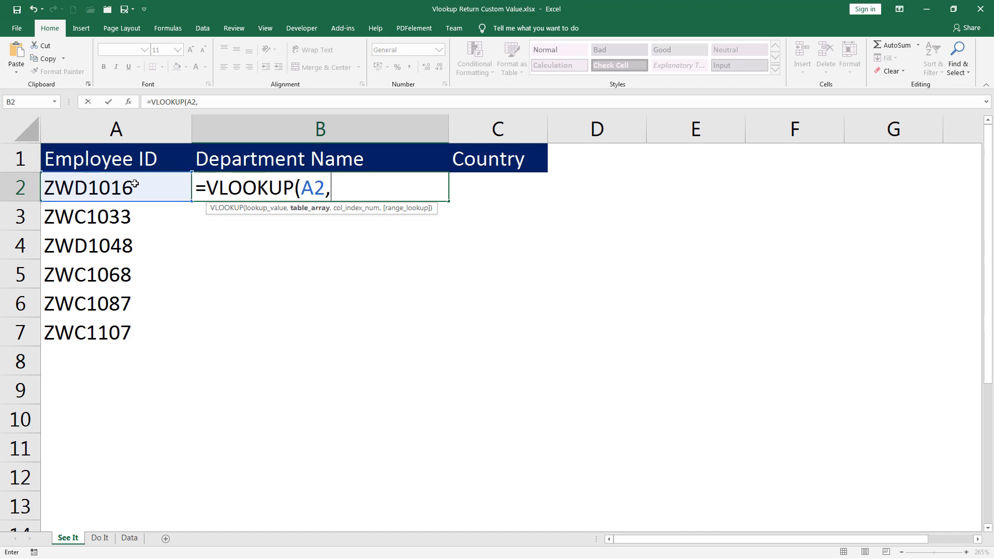
click(128, 540)
drag(52, 118, 295, 115)
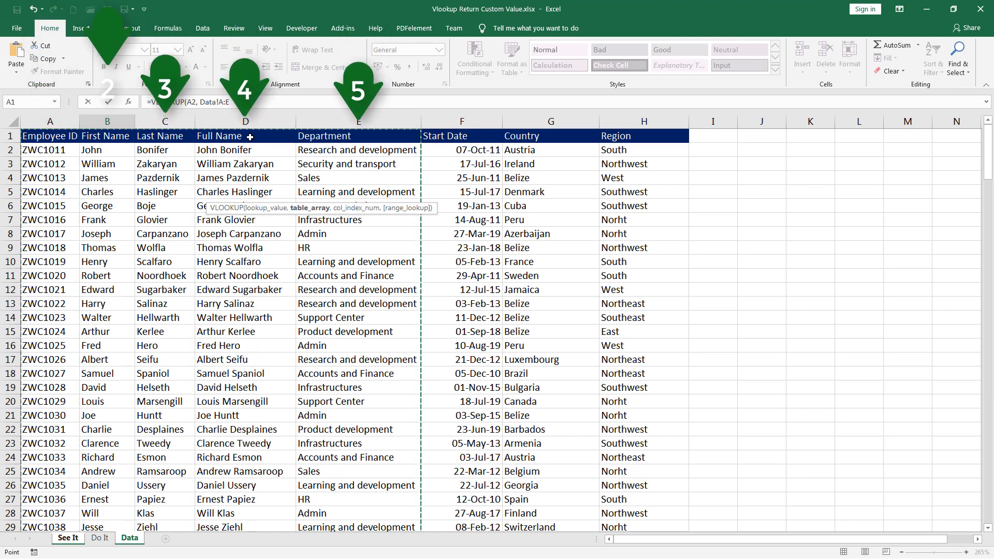
text(,)
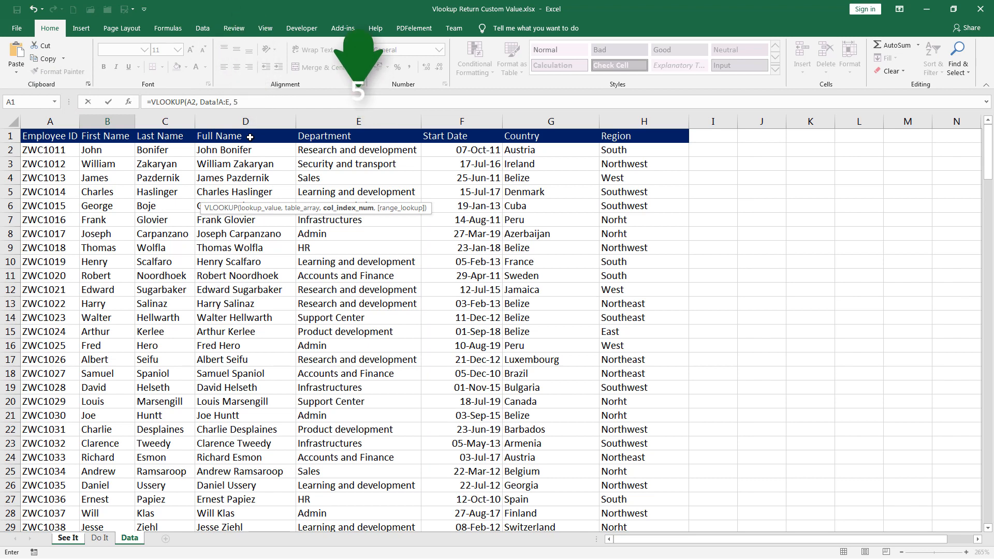
text( 5,)
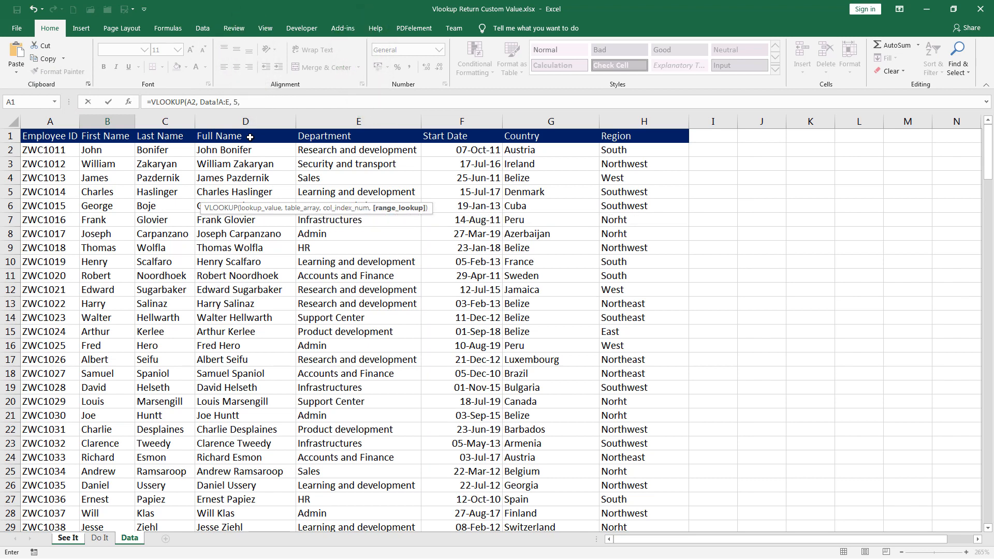
text( 0)
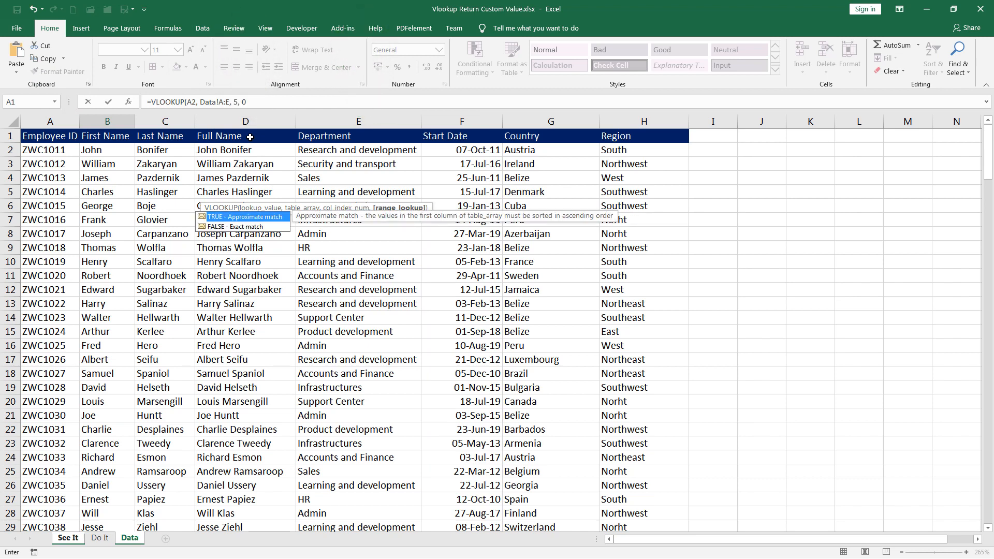
text())
key(Return)
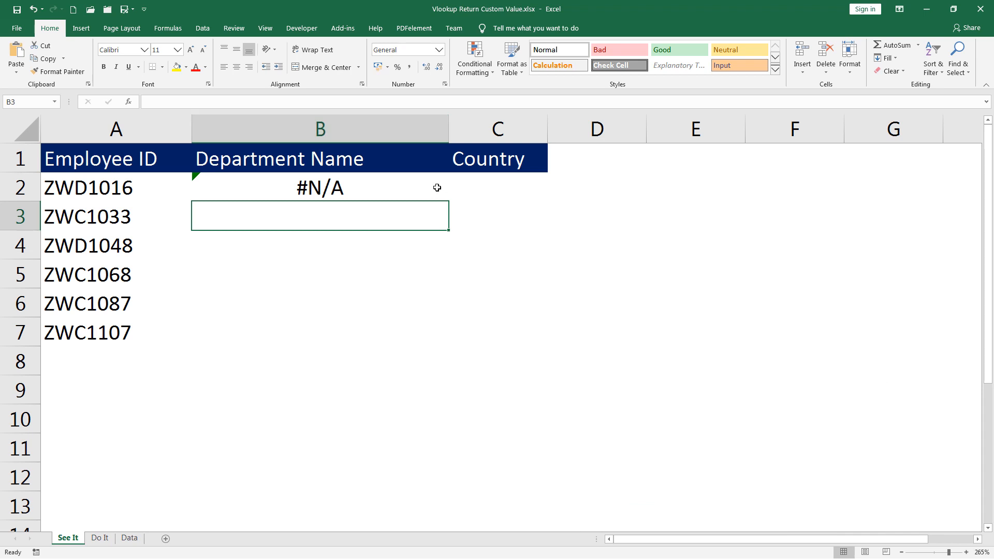
Fill B2's lookup down to B7, then mark the VLOOKUP text of B2 in the formula bar
click(437, 187)
drag(448, 203, 439, 339)
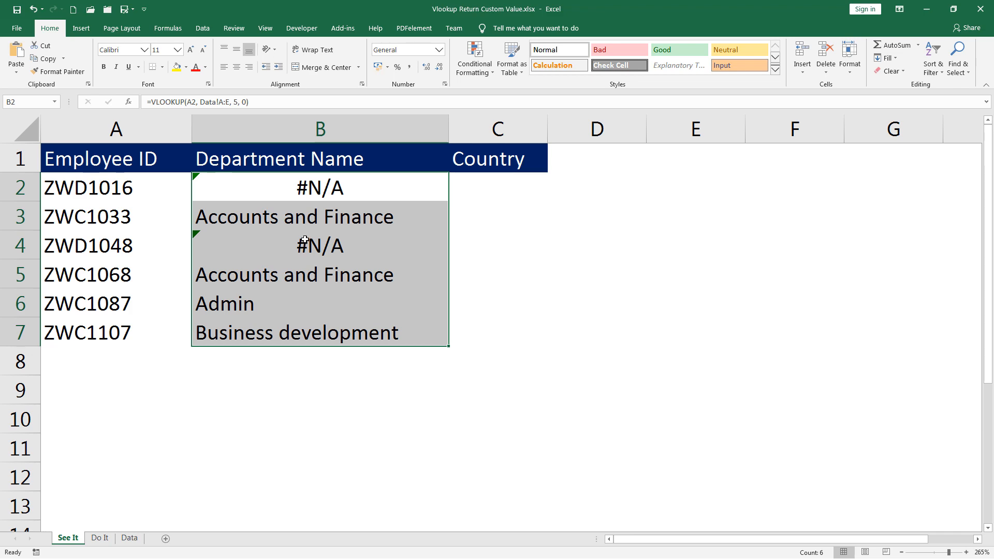
click(299, 187)
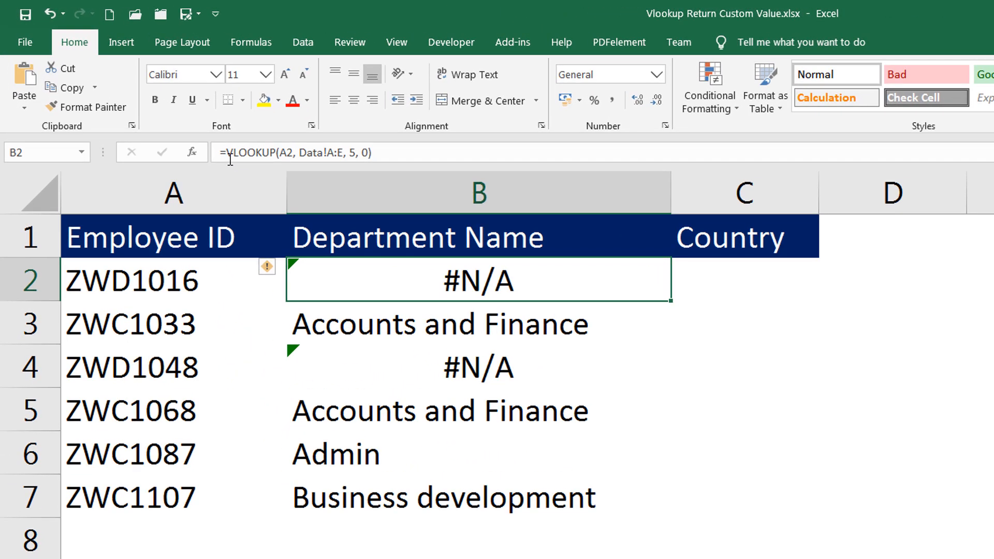
drag(226, 153, 410, 155)
key(ctrl+c)
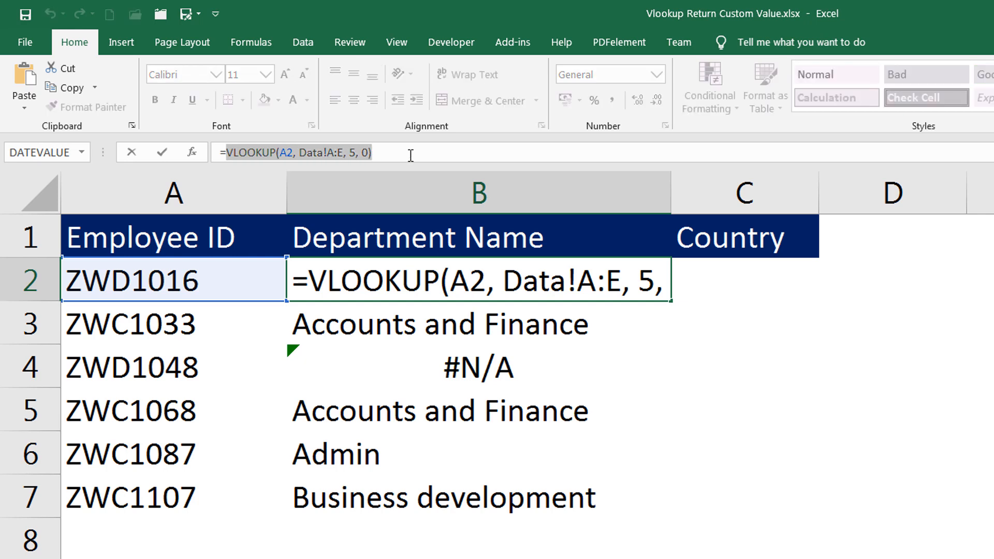
Wrap B2's VLOOKUP in IFERROR with "Not Found" as the fallback value
key(BackSpace)
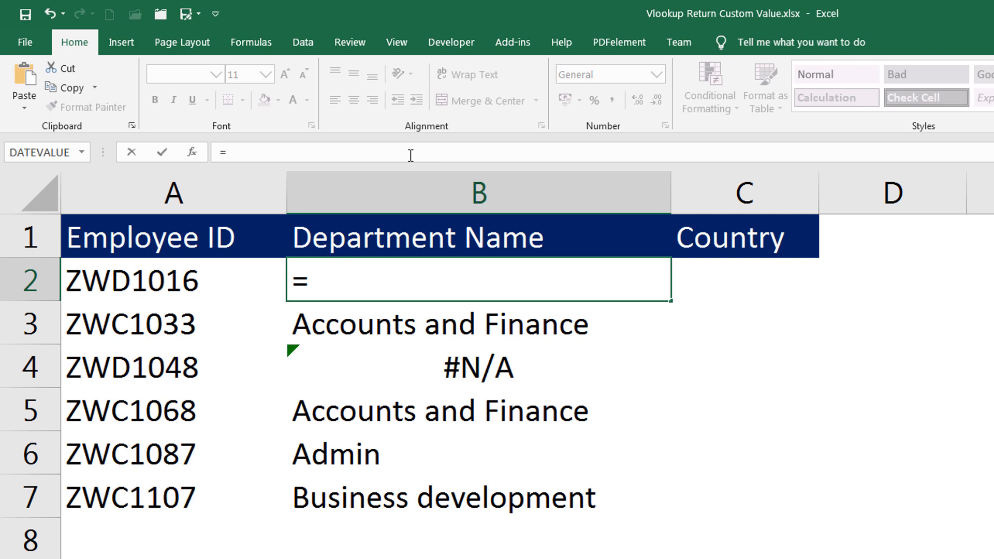
text(if)
key(Down)
key(Tab)
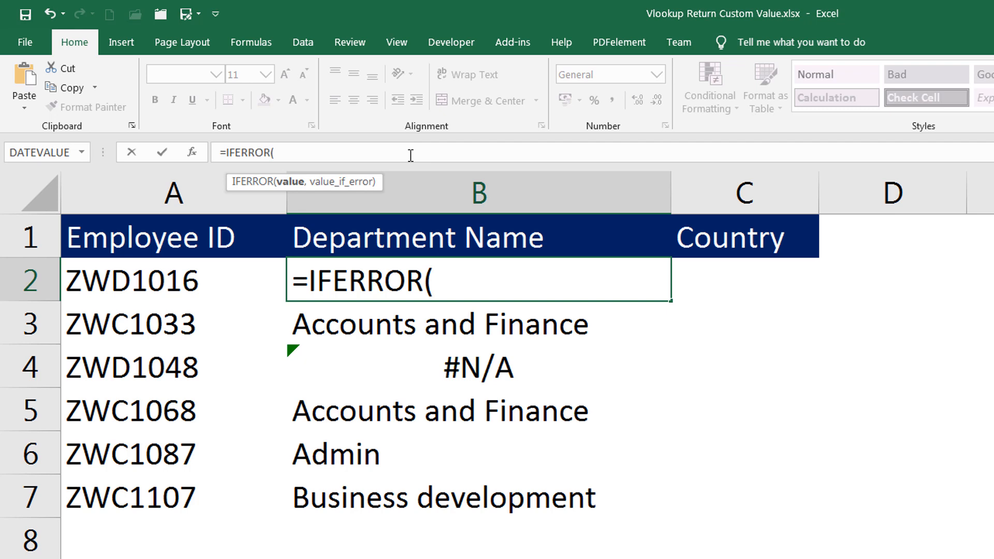
key(ctrl+v)
text(, )
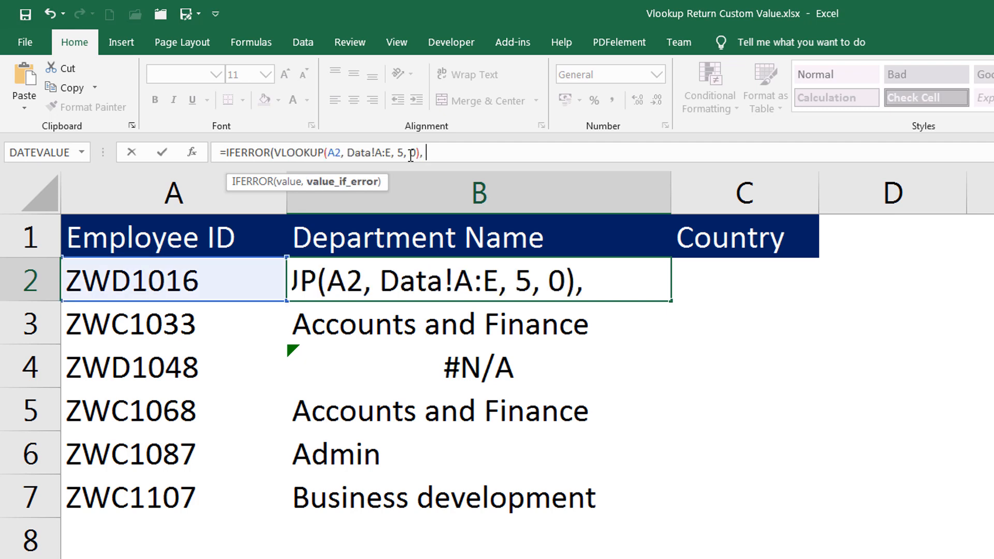
text("Not Found")
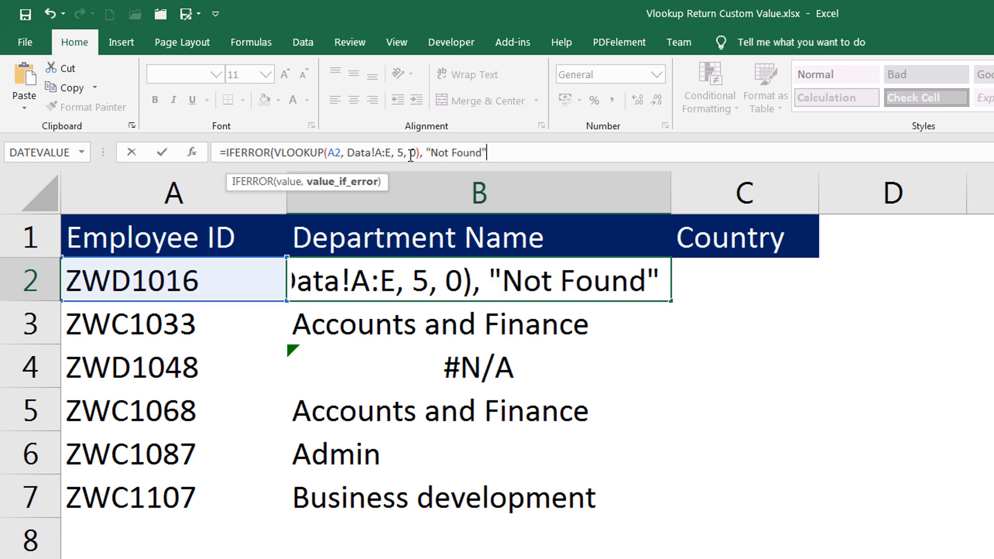
text())
key(Return)
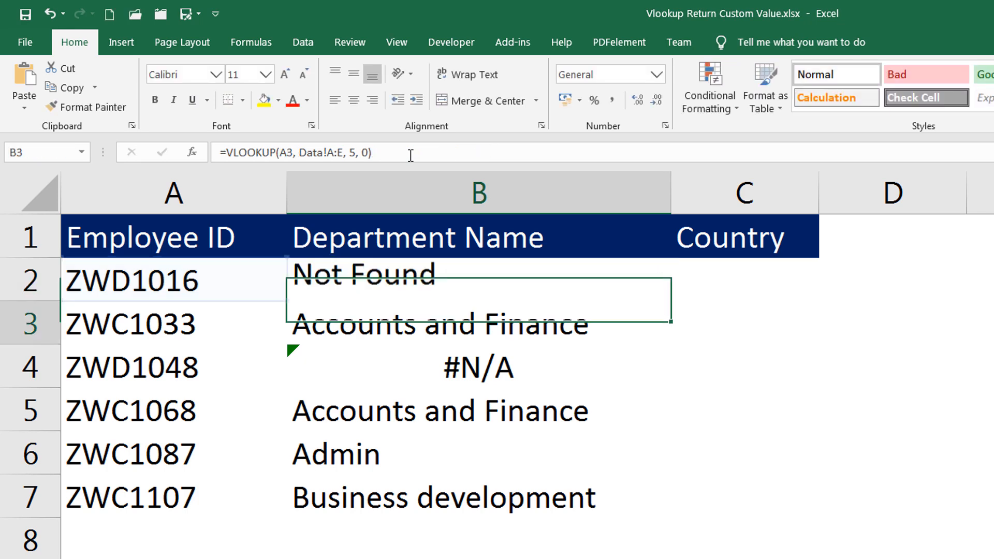
click(507, 280)
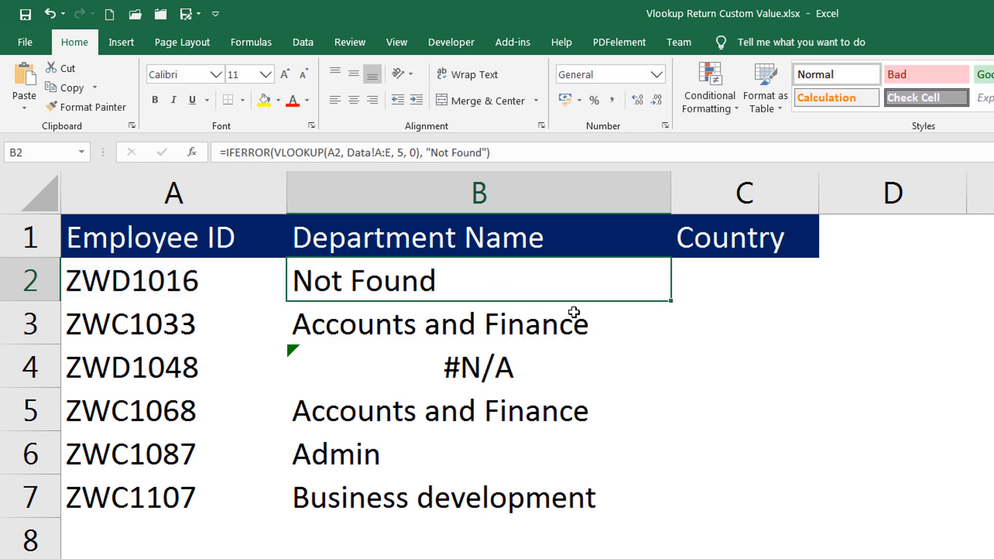
Copy the IFERROR formula down to B7 and check that B4 now shows Not Found
drag(667, 304, 660, 515)
click(450, 346)
click(442, 285)
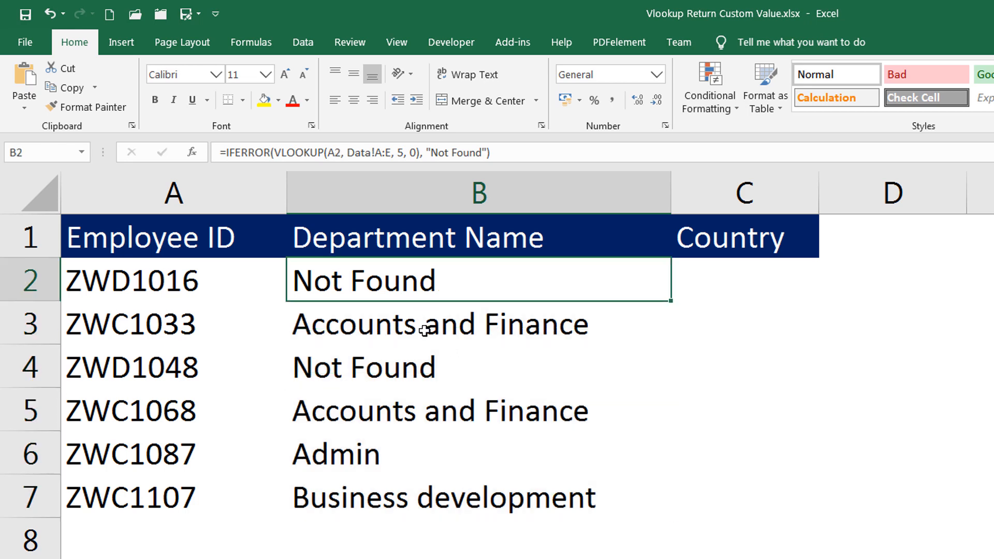
click(418, 362)
click(448, 286)
click(438, 326)
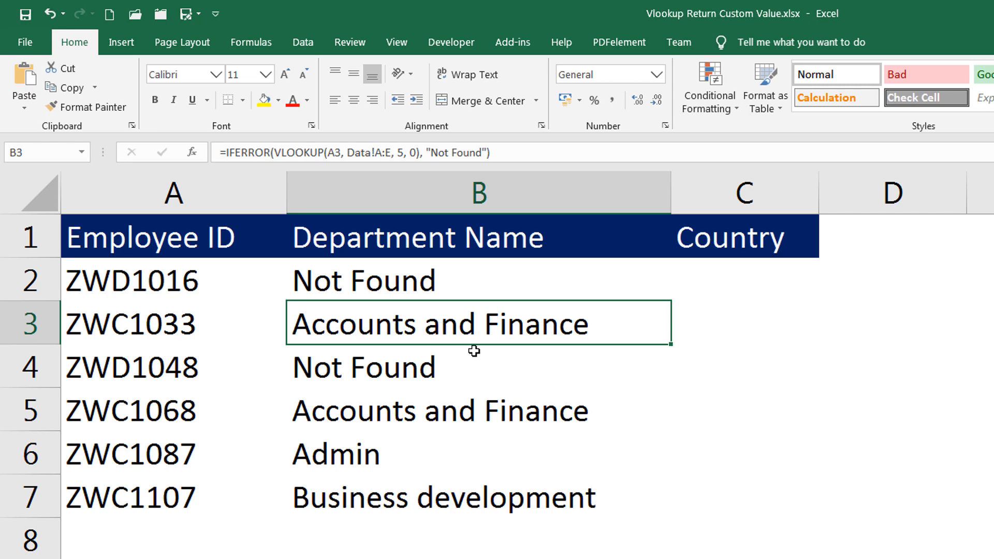
Select B3's formula text after the equals sign for replacement
click(429, 494)
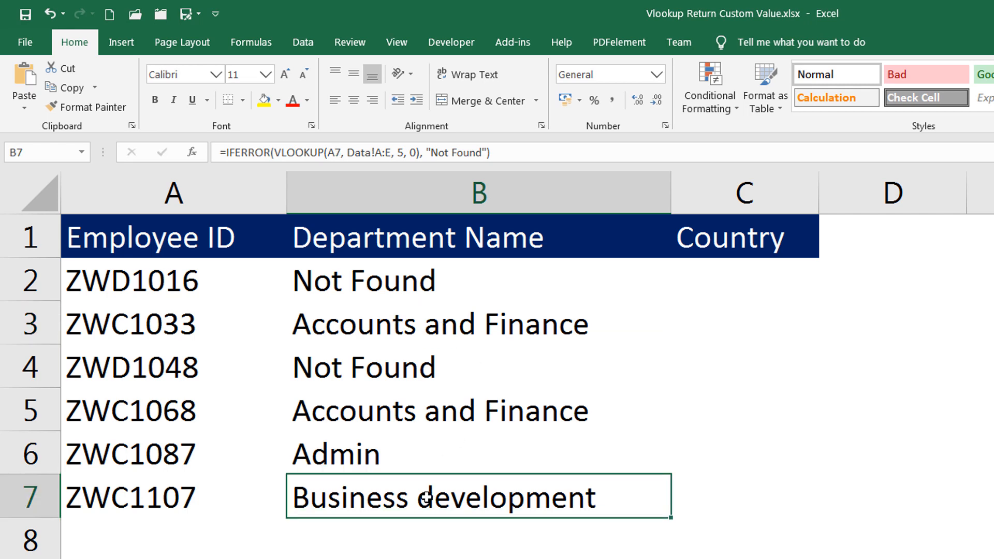
click(390, 336)
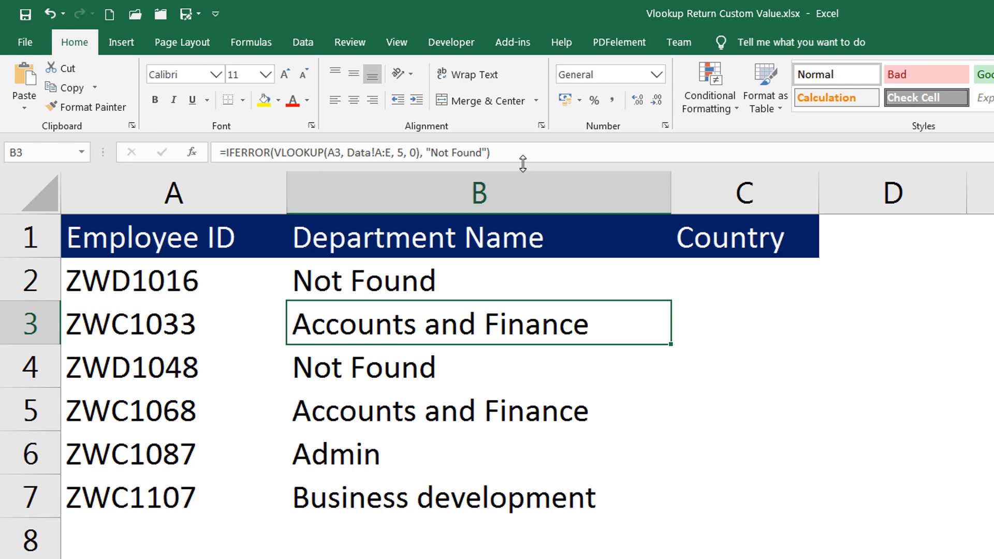
drag(515, 153, 228, 159)
key(ctrl+c)
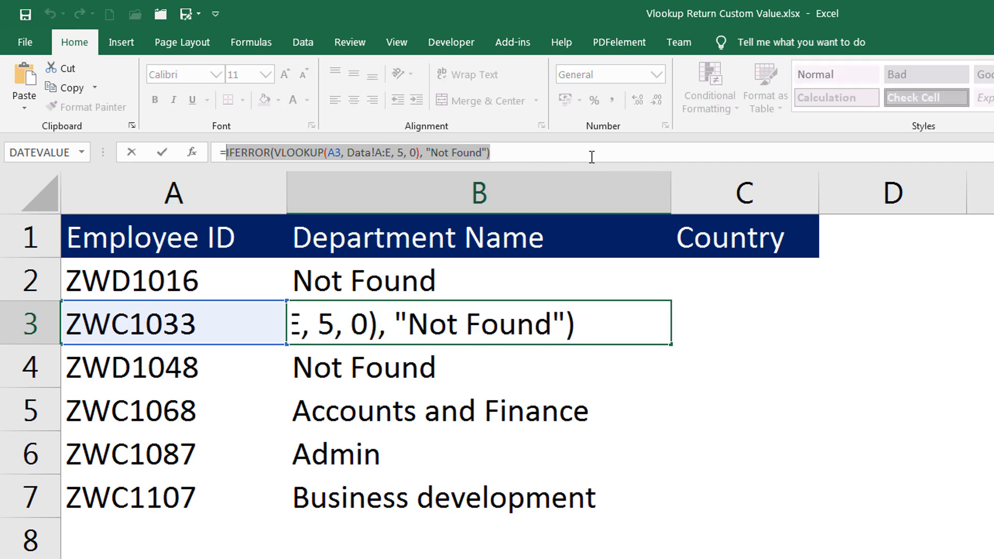
Rewrite B3 as IF(IFERROR lookup="Not Found", "Not Found", "Found It"), which shows Found It
key(BackSpace)
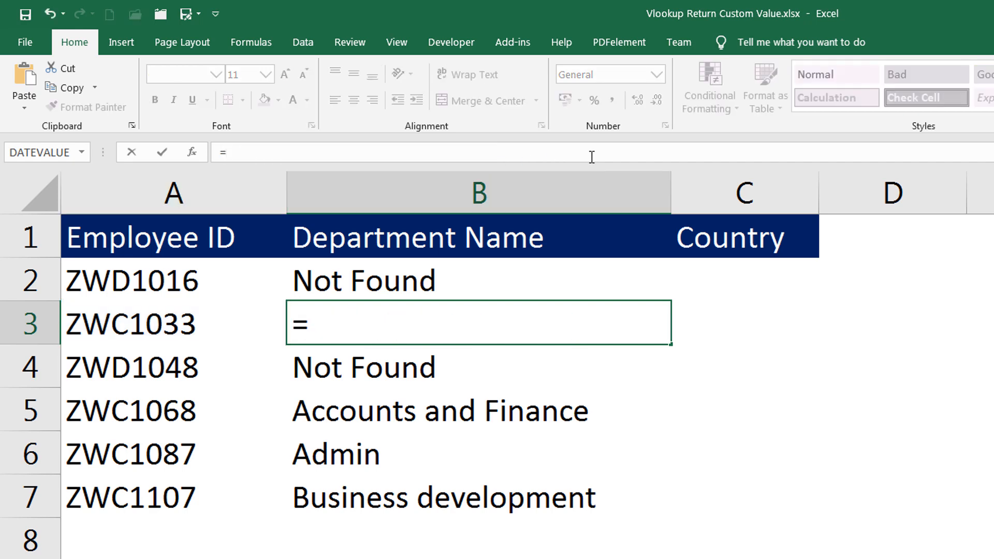
text(if)
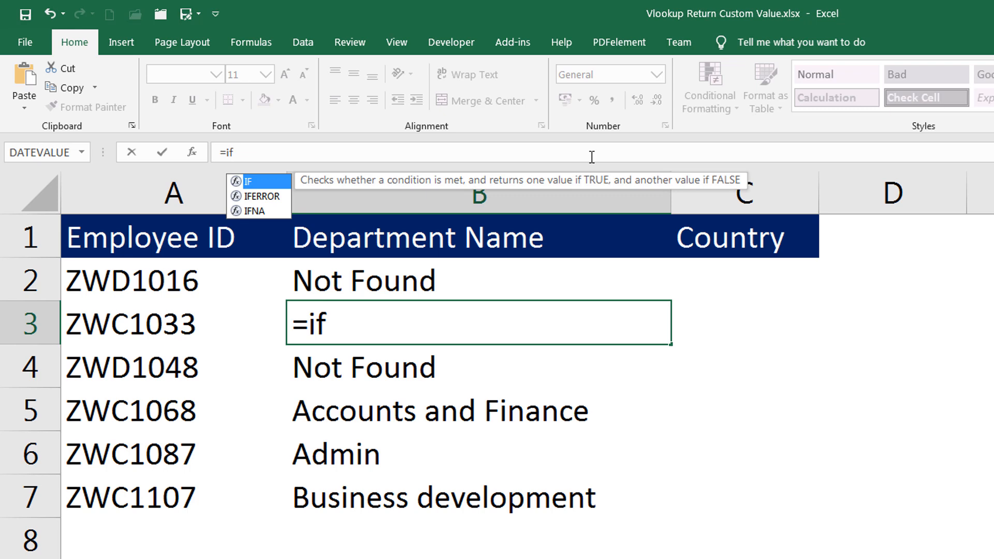
key(Tab)
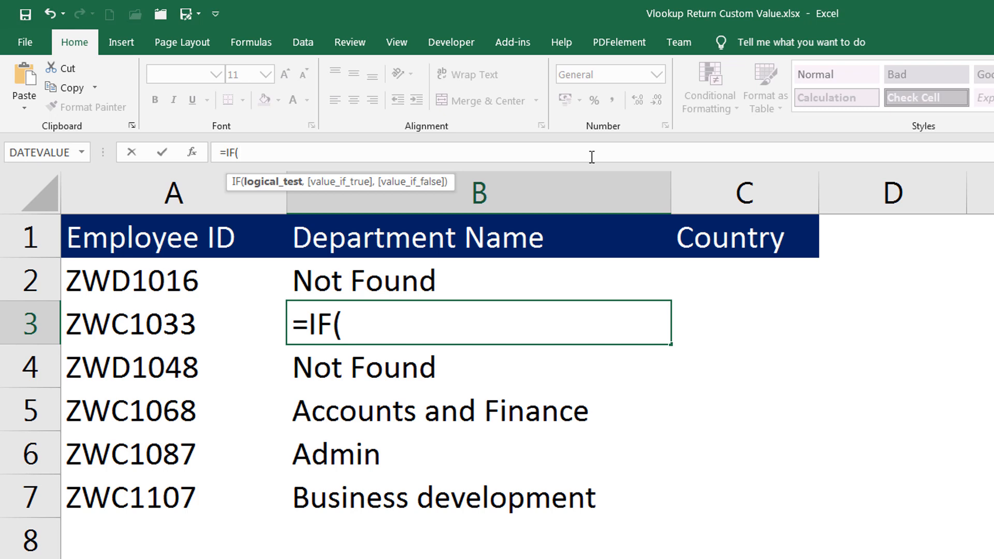
key(ctrl+v)
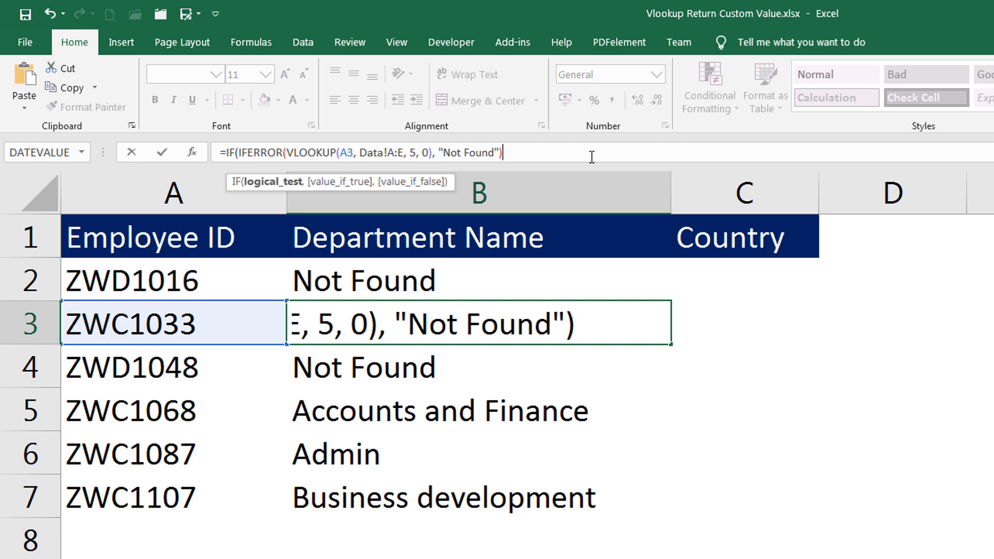
text(=)
text("Not Foun)
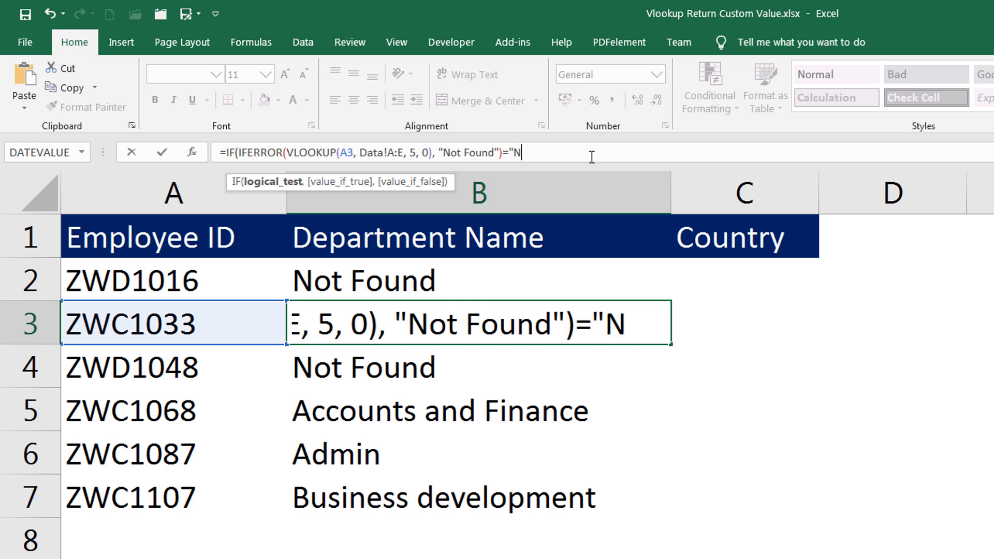
text(d)
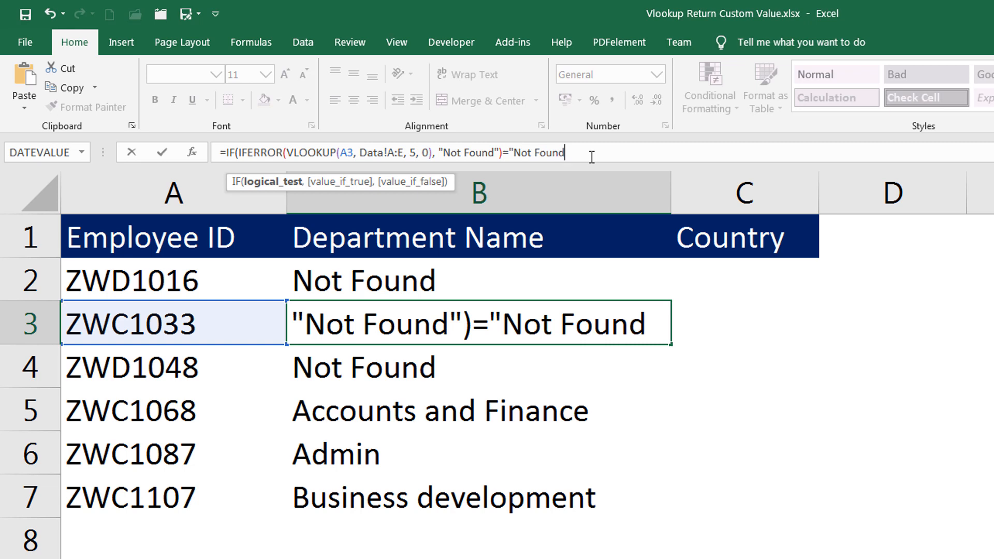
text(",)
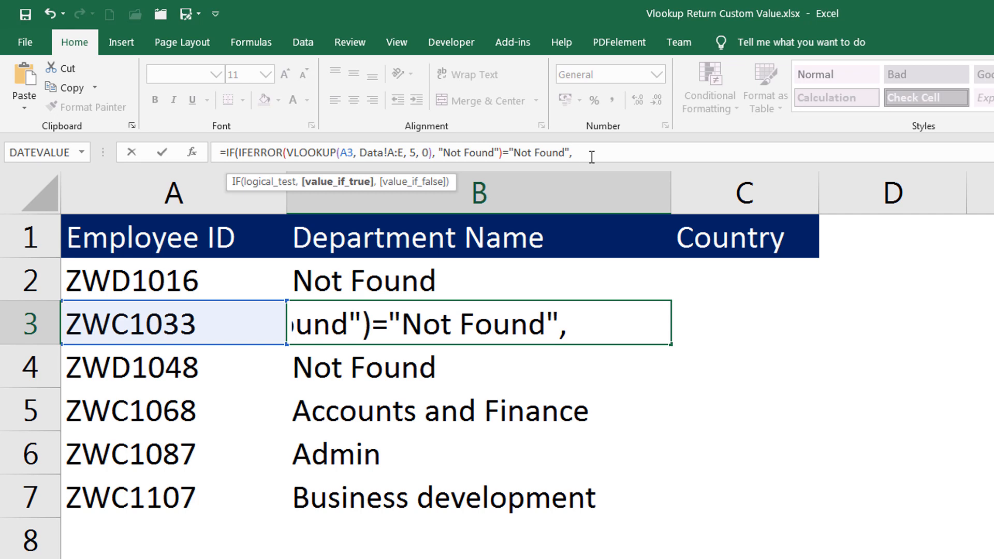
text("Not Found", )
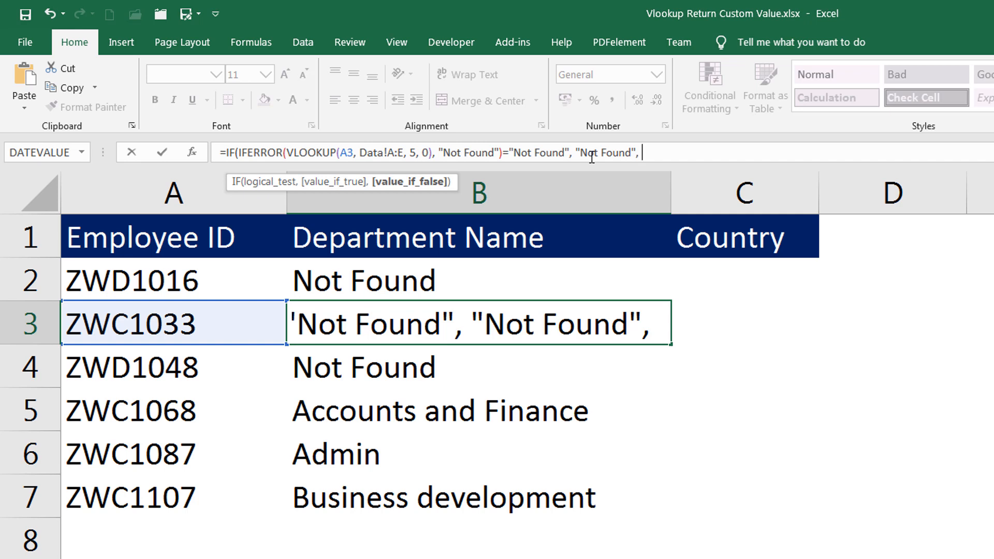
text("Found )
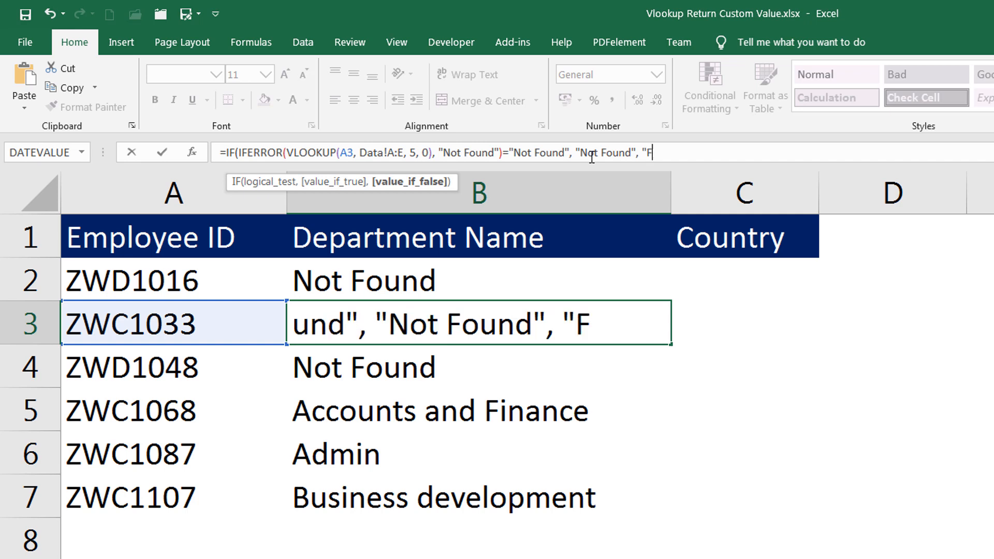
text(It")
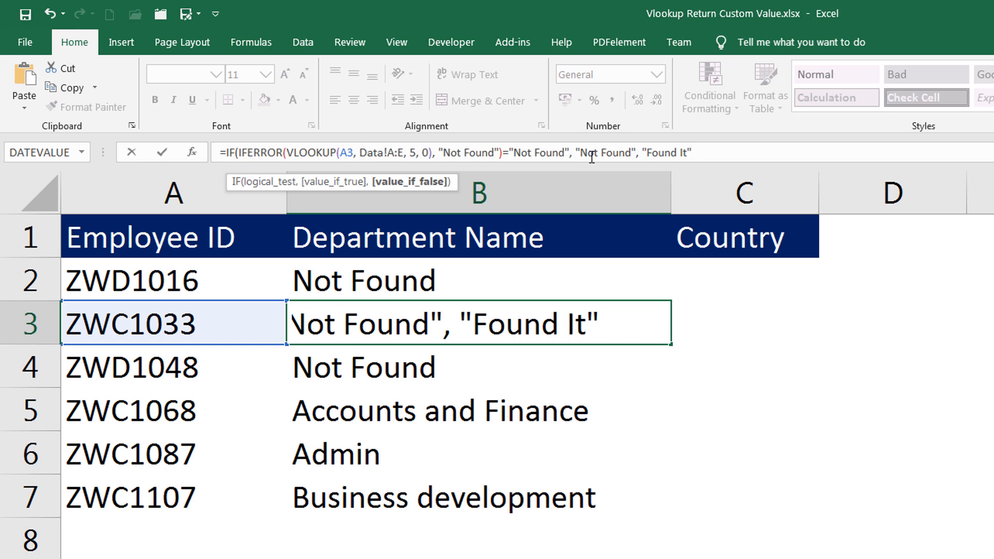
text())
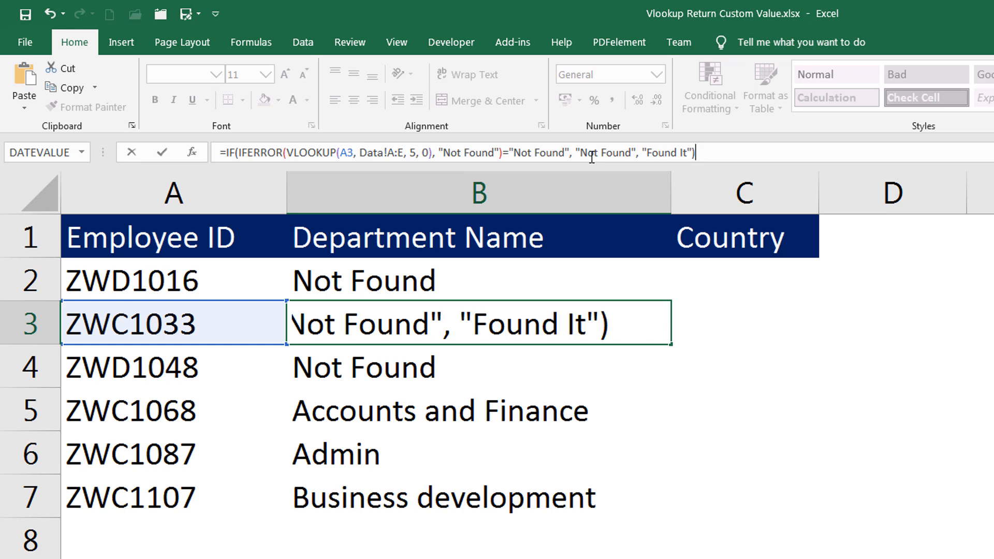
key(Return)
key(Up)
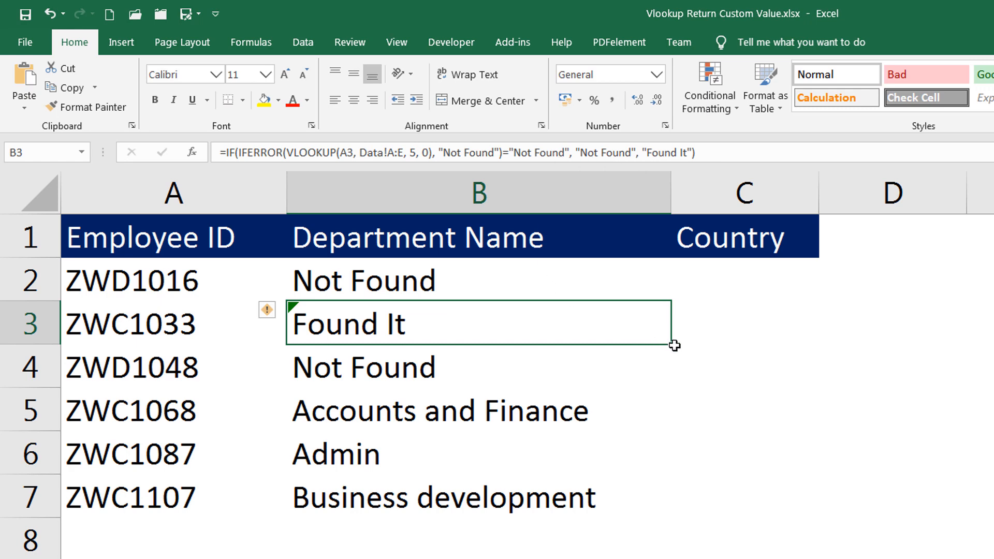
Copy B3's IF formula into B2 and down to B7, showing Found It or Not Found
drag(671, 344, 666, 272)
key(Down)
drag(670, 343, 670, 517)
key(Down)
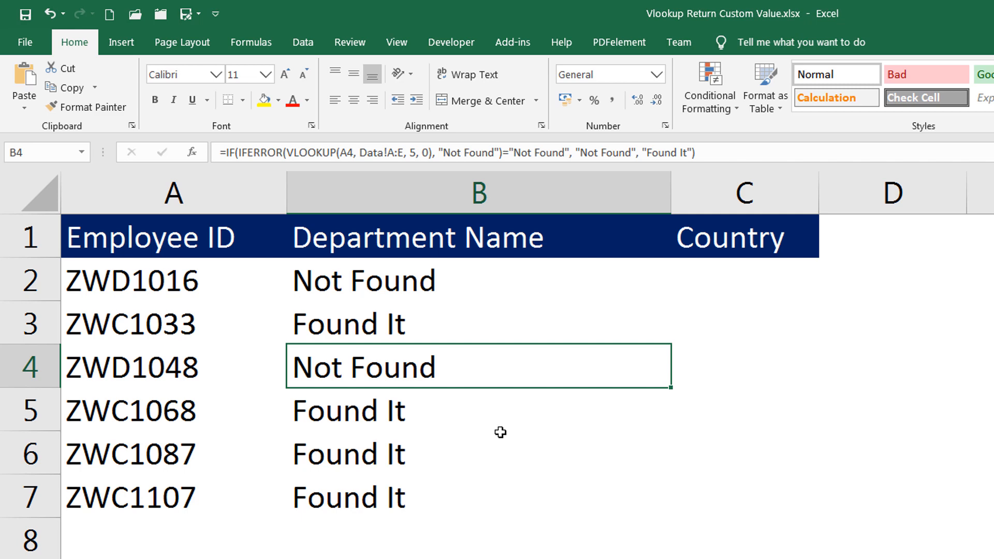
Select the empty Country cells C2:C7 and move to the employee data sheet
click(854, 409)
drag(728, 278, 725, 489)
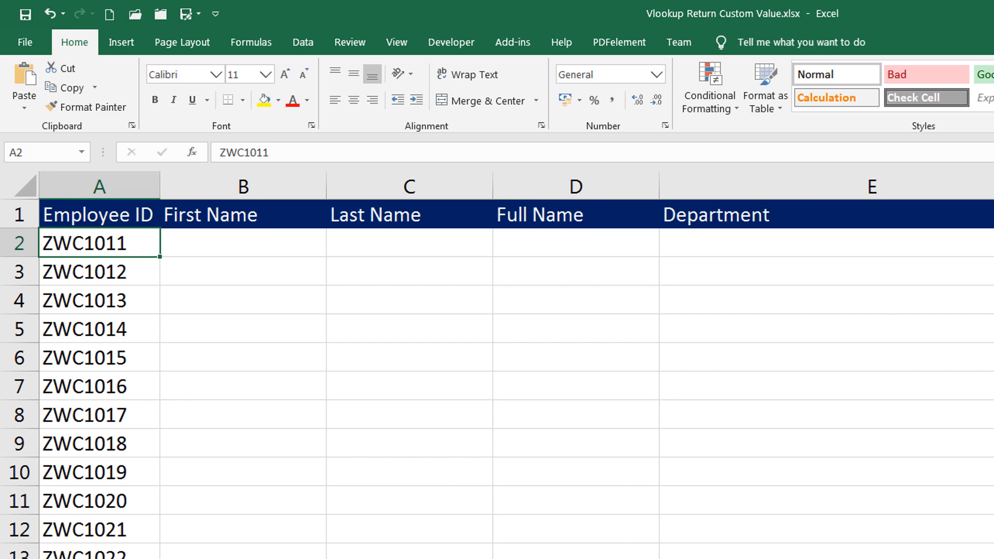
key(ctrl+shift+Down)
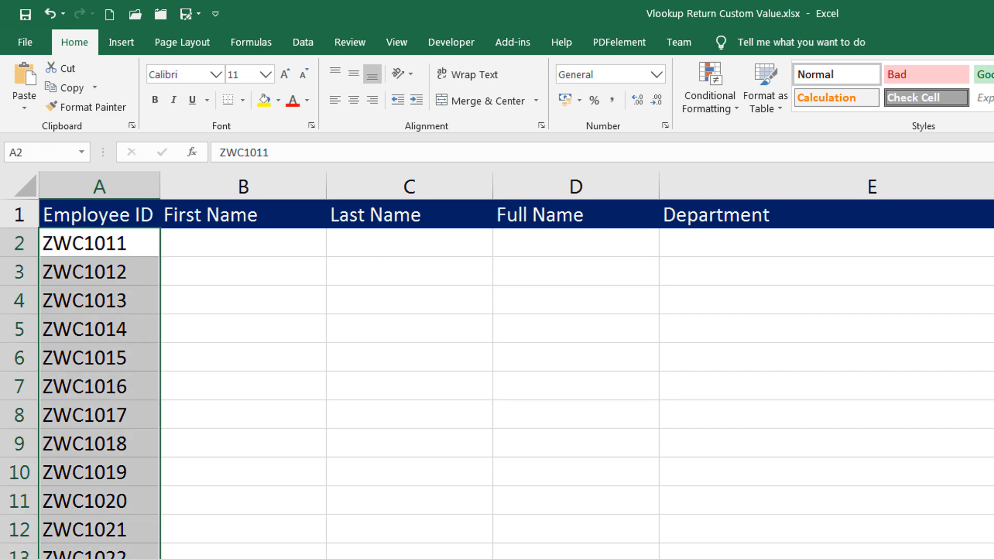